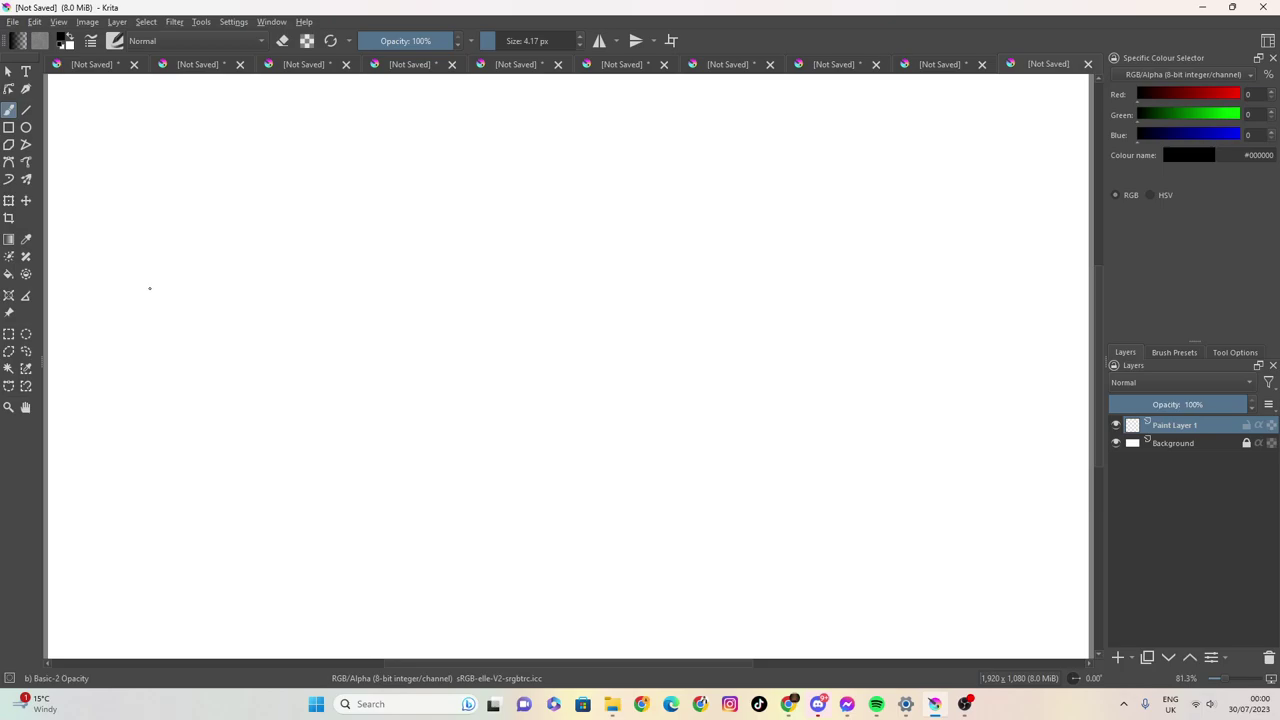
Sketch the outline of a slightly turned male head with one ear in the canvas's upper-left area using a 4.17 px black brush.
drag(296, 172, 220, 166)
mouse_move(168, 262)
mouse_down()
mouse_move(167, 212)
mouse_move(222, 148)
mouse_up()
drag(216, 155, 311, 155)
mouse_move(338, 217)
mouse_down()
mouse_move(223, 152)
mouse_move(166, 228)
mouse_move(180, 318)
mouse_move(223, 390)
mouse_up()
mouse_move(165, 268)
mouse_down()
mouse_move(214, 373)
mouse_move(257, 387)
mouse_move(223, 376)
mouse_move(254, 380)
mouse_move(291, 358)
mouse_move(303, 341)
mouse_move(257, 381)
mouse_move(319, 312)
mouse_move(340, 231)
mouse_up()
mouse_move(347, 235)
mouse_down()
mouse_move(347, 280)
mouse_move(320, 301)
mouse_move(349, 278)
mouse_up()
drag(346, 204, 320, 160)
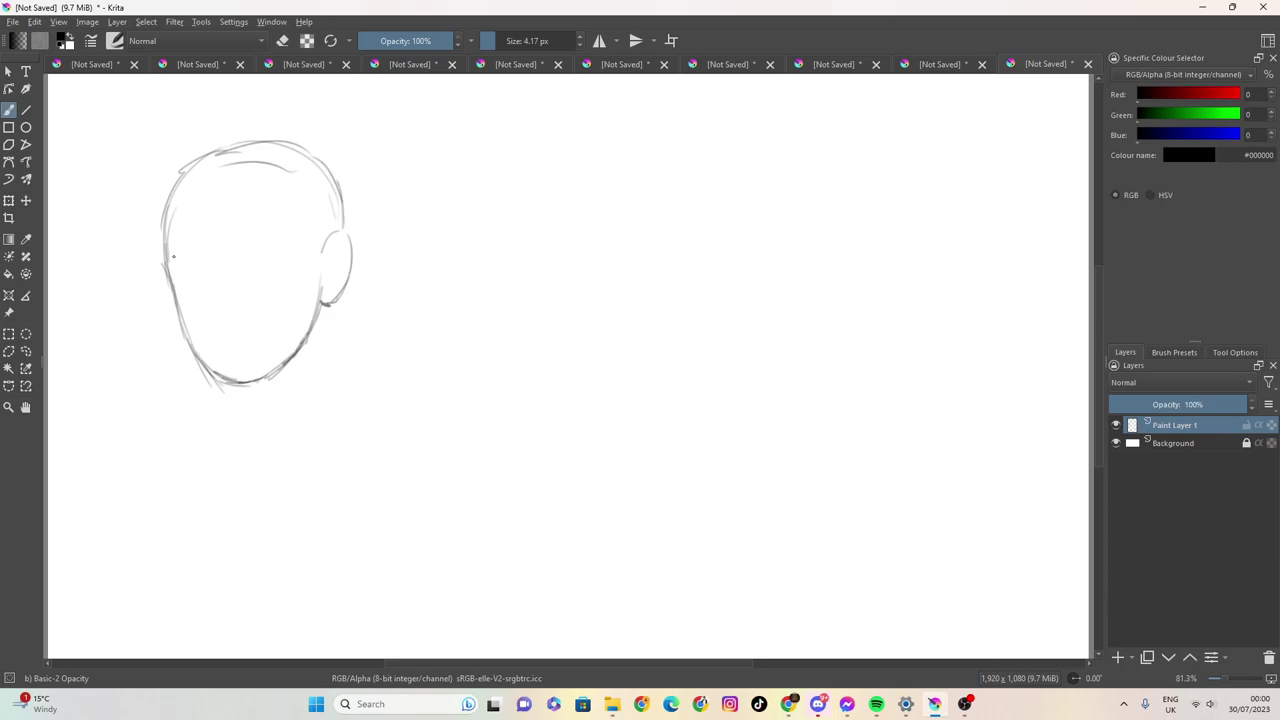
Sketch slanted eyebrows and two eyes with shaded irises on the head.
mouse_move(173, 259)
mouse_down()
mouse_move(282, 247)
mouse_move(246, 248)
mouse_up()
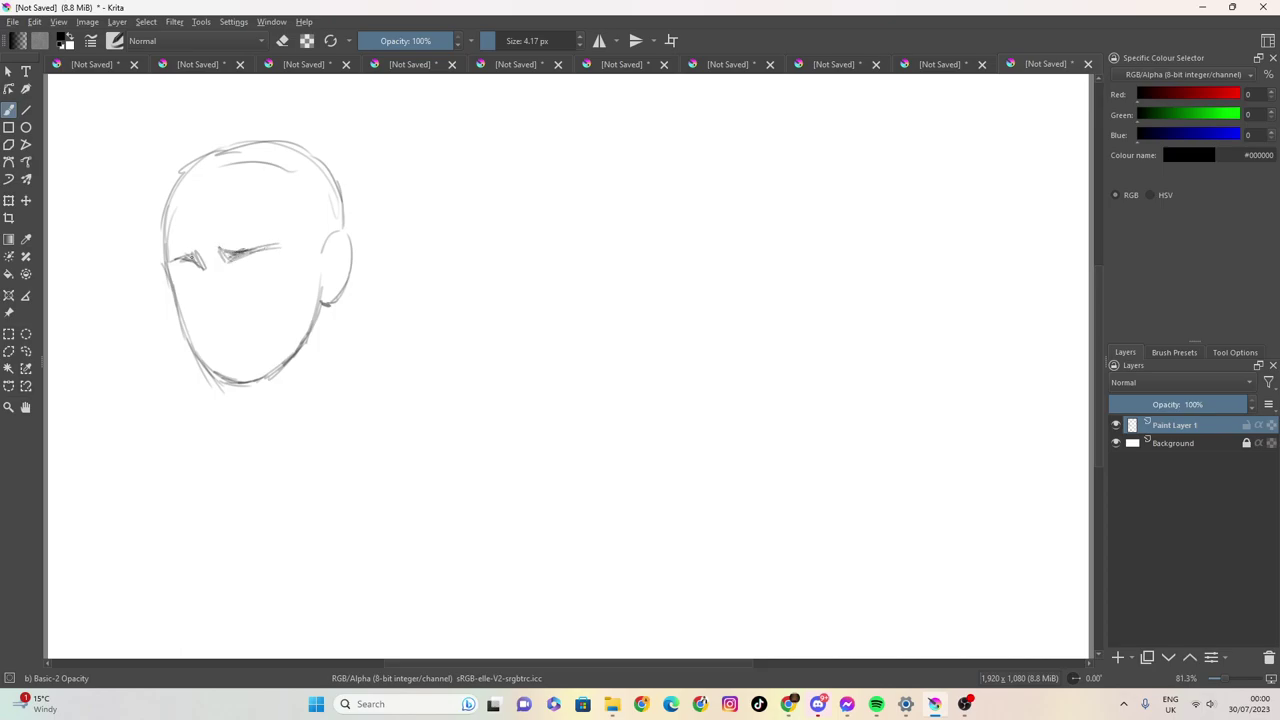
mouse_move(180, 297)
mouse_down()
mouse_move(206, 275)
mouse_move(184, 298)
mouse_move(196, 302)
mouse_up()
drag(200, 282, 204, 304)
mouse_move(206, 282)
mouse_down()
mouse_move(206, 300)
mouse_move(188, 277)
mouse_up()
mouse_move(188, 280)
mouse_down()
mouse_move(274, 267)
mouse_move(264, 290)
mouse_up()
mouse_move(262, 290)
mouse_down()
mouse_move(280, 266)
mouse_move(272, 288)
mouse_move(248, 280)
mouse_up()
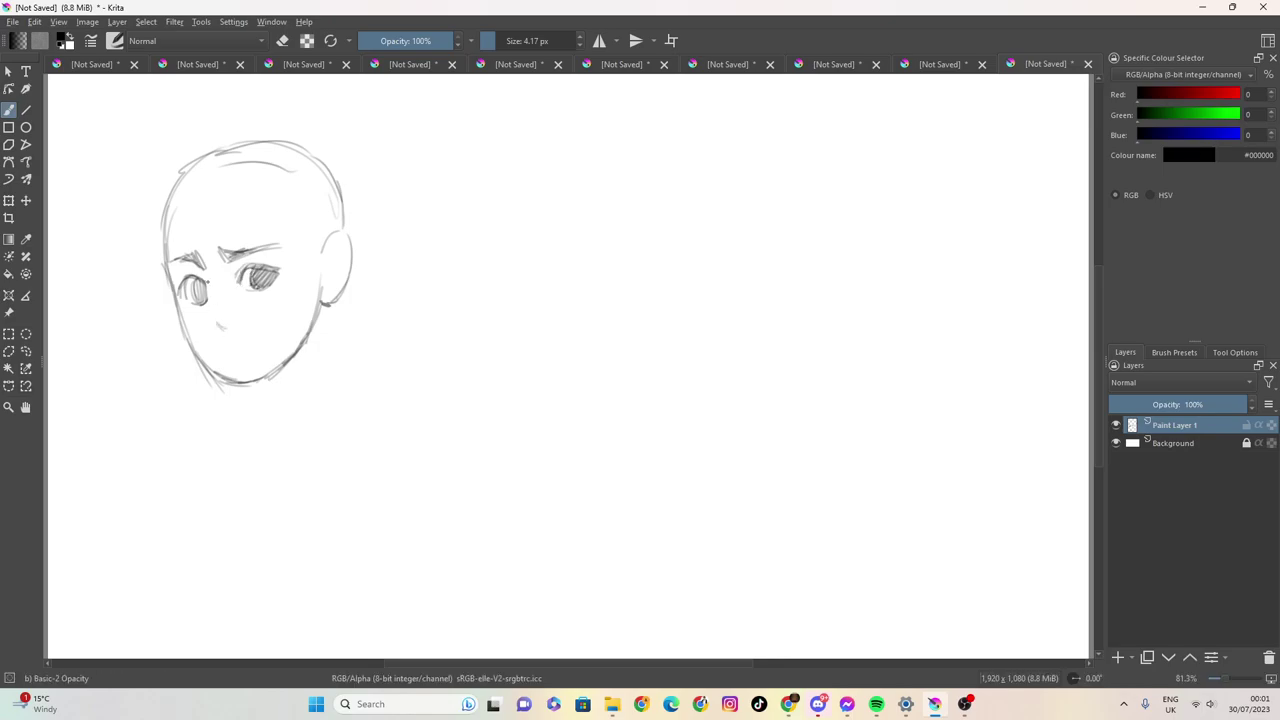
Strengthen the inner edge of the far eye and sketch the shaded nose and small mouth below it.
drag(204, 266, 209, 299)
mouse_move(222, 332)
mouse_down()
mouse_move(252, 332)
mouse_move(240, 344)
mouse_up()
drag(260, 347, 276, 336)
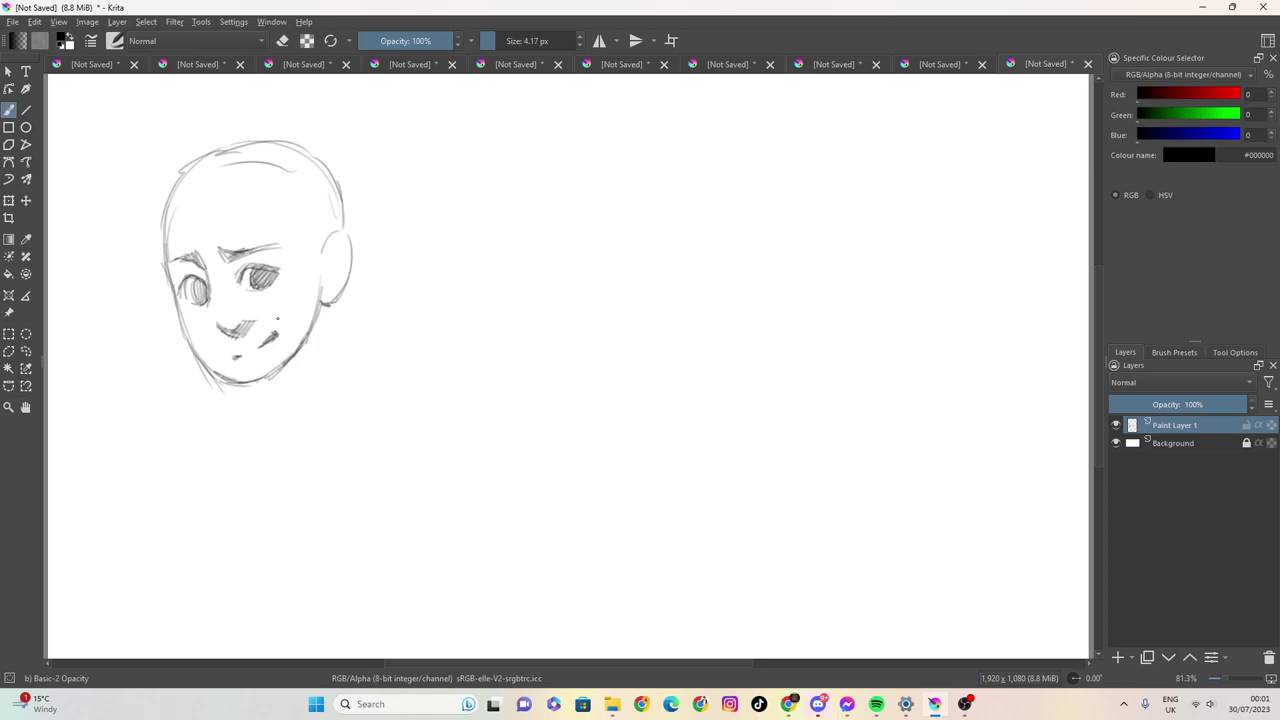
Sketch the temple hairline, spiky hair along the far side of the face, and the swept fringe.
drag(294, 233, 319, 292)
drag(169, 294, 178, 314)
mouse_move(177, 306)
mouse_down()
mouse_move(146, 238)
mouse_move(138, 246)
mouse_move(148, 228)
mouse_up()
mouse_move(174, 166)
mouse_down()
mouse_move(152, 206)
mouse_move(196, 146)
mouse_up()
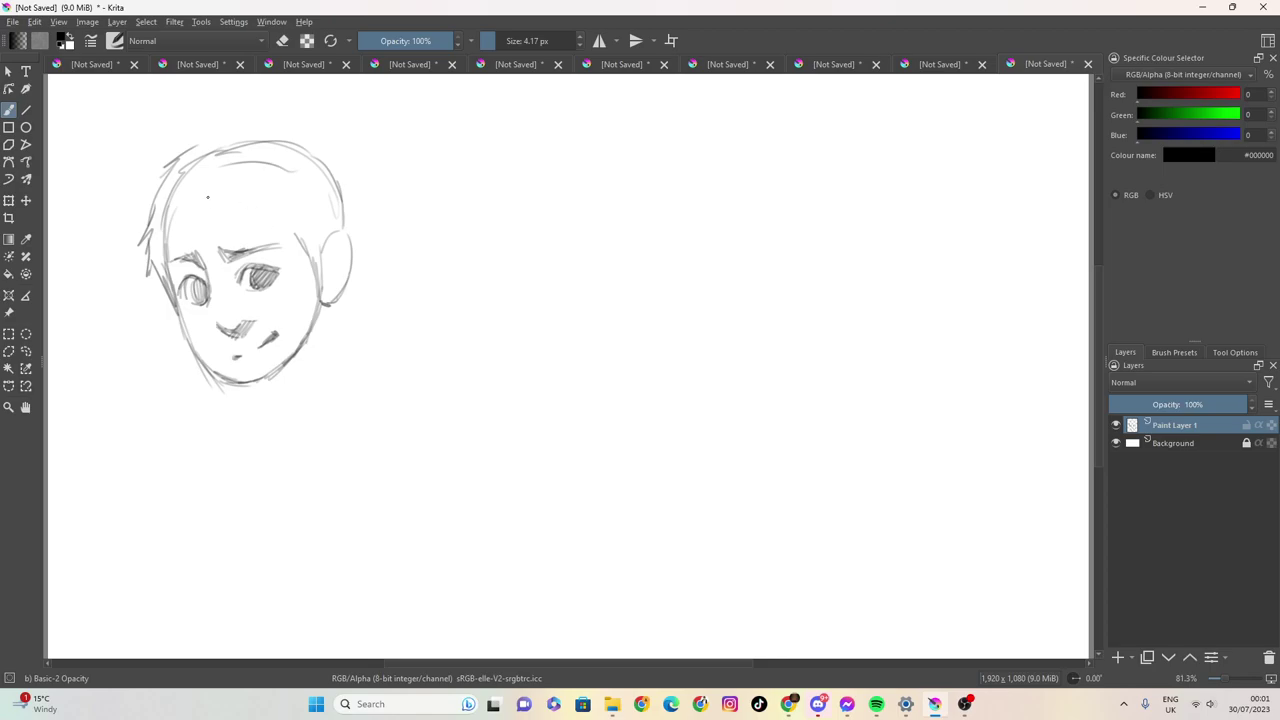
mouse_move(193, 163)
mouse_down()
mouse_move(236, 206)
mouse_move(256, 172)
mouse_move(282, 214)
mouse_move(305, 202)
mouse_move(264, 179)
mouse_move(200, 199)
mouse_move(211, 205)
mouse_move(176, 190)
mouse_move(162, 230)
mouse_up()
drag(172, 214, 151, 241)
drag(173, 176, 130, 229)
mouse_move(186, 180)
mouse_down()
mouse_move(168, 186)
mouse_move(207, 137)
mouse_move(275, 135)
mouse_up()
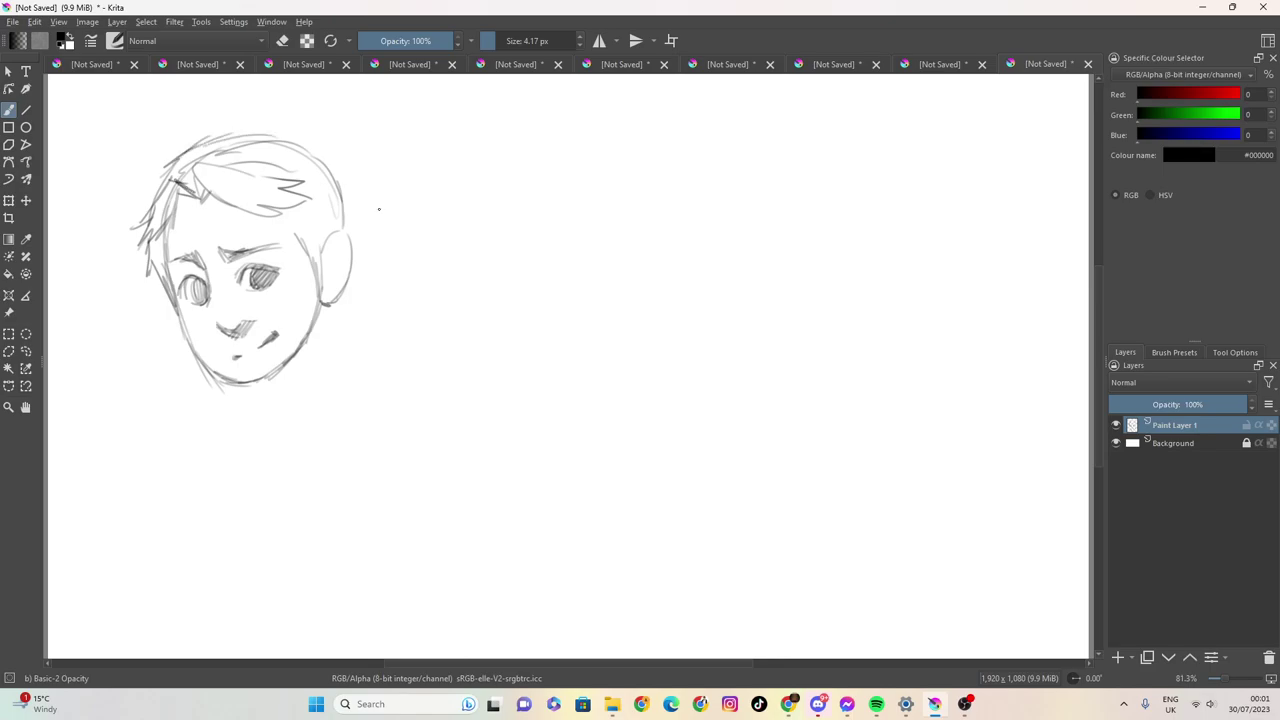
Add spiky strands above the ear and sketch the outer hair contour from the back of the head over the crown.
drag(293, 233, 312, 239)
drag(308, 239, 280, 223)
drag(280, 223, 316, 224)
mouse_move(334, 222)
mouse_down()
mouse_move(314, 228)
mouse_move(349, 209)
mouse_up()
mouse_move(320, 148)
mouse_down()
mouse_move(372, 189)
mouse_move(350, 236)
mouse_up()
mouse_move(350, 172)
mouse_down()
mouse_move(292, 138)
mouse_move(308, 150)
mouse_move(216, 138)
mouse_up()
mouse_move(306, 288)
mouse_down()
mouse_move(301, 242)
mouse_move(316, 302)
mouse_up()
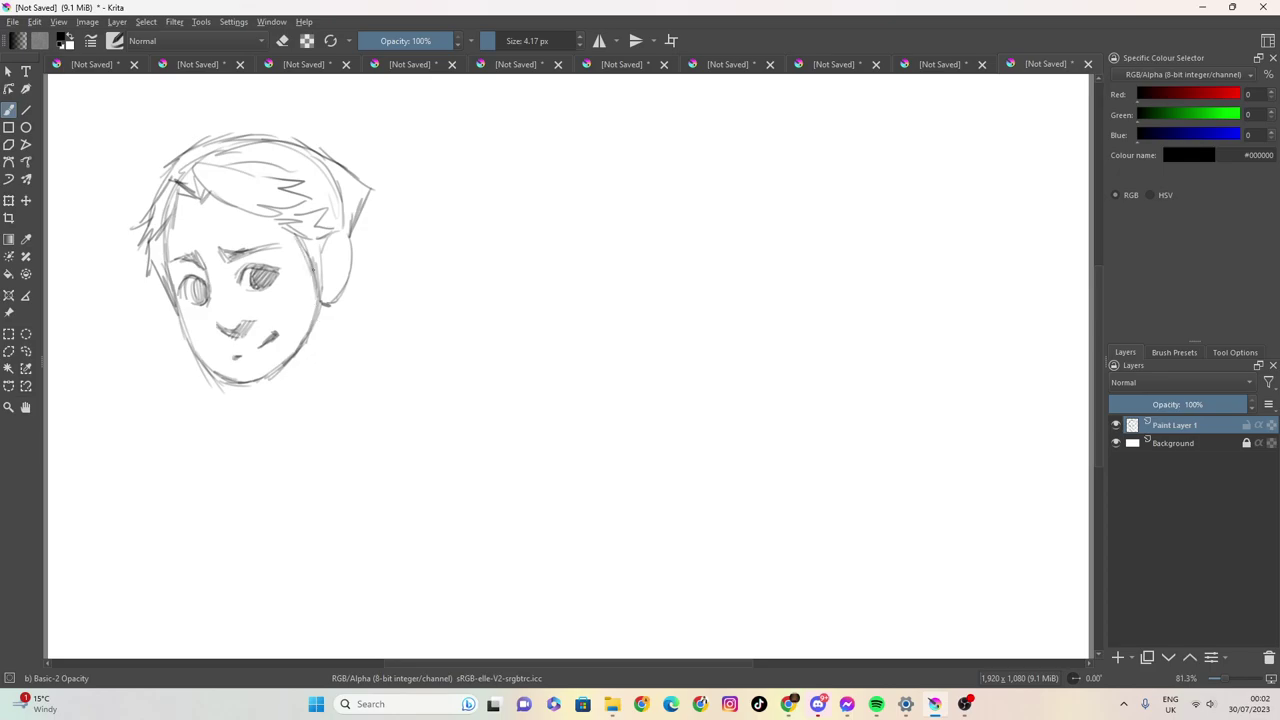
Draw the sideburn beside the ear and add pointed tufts along the crown and back of the hair.
drag(321, 248, 323, 302)
drag(326, 240, 322, 278)
mouse_move(370, 191)
mouse_down()
mouse_move(350, 192)
mouse_move(368, 199)
mouse_up()
mouse_move(258, 152)
mouse_down()
mouse_move(340, 180)
mouse_move(342, 198)
mouse_move(322, 212)
mouse_up()
mouse_move(298, 161)
mouse_down()
mouse_move(184, 152)
mouse_move(318, 138)
mouse_move(316, 150)
mouse_move(354, 156)
mouse_up()
drag(240, 139, 282, 136)
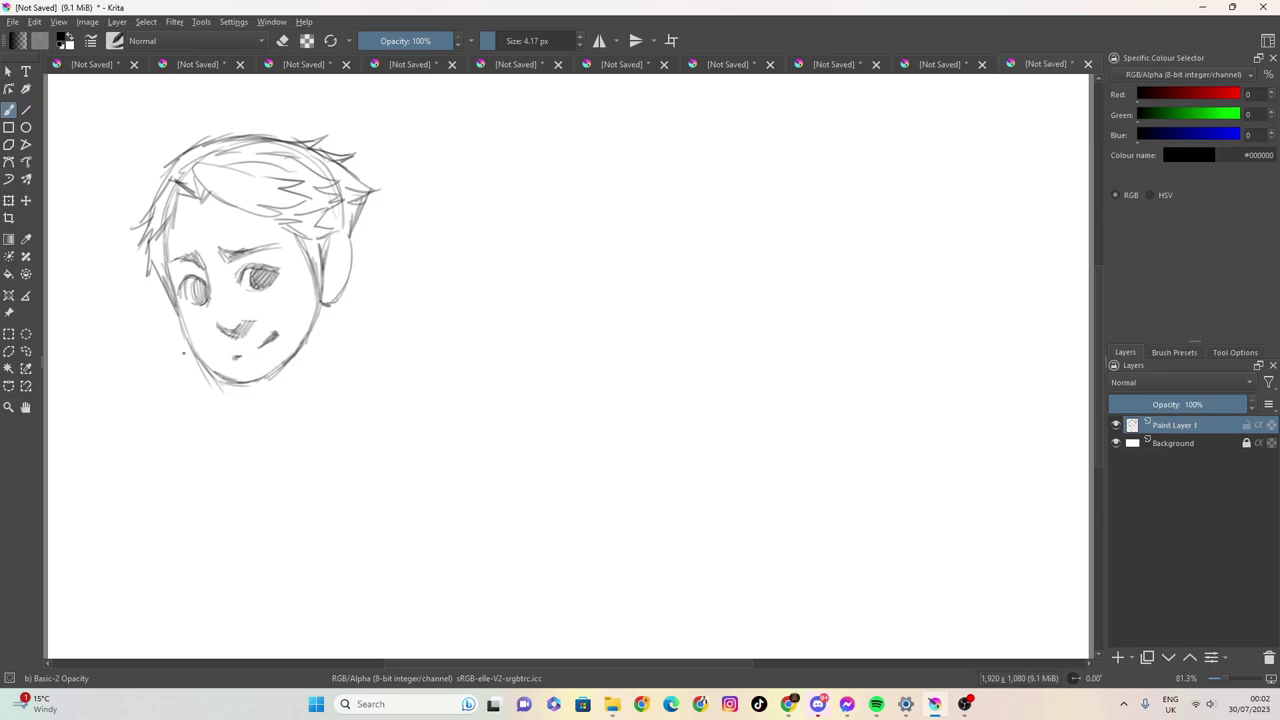
Retrace the jawline and erase the stray sketch lines outside the far cheek and chin with a 14.67 px eraser.
mouse_move(182, 320)
mouse_down()
mouse_move(238, 383)
mouse_move(284, 366)
mouse_up()
mouse_move(316, 298)
mouse_down()
mouse_move(272, 374)
mouse_move(252, 378)
mouse_move(222, 376)
mouse_move(180, 308)
mouse_up()
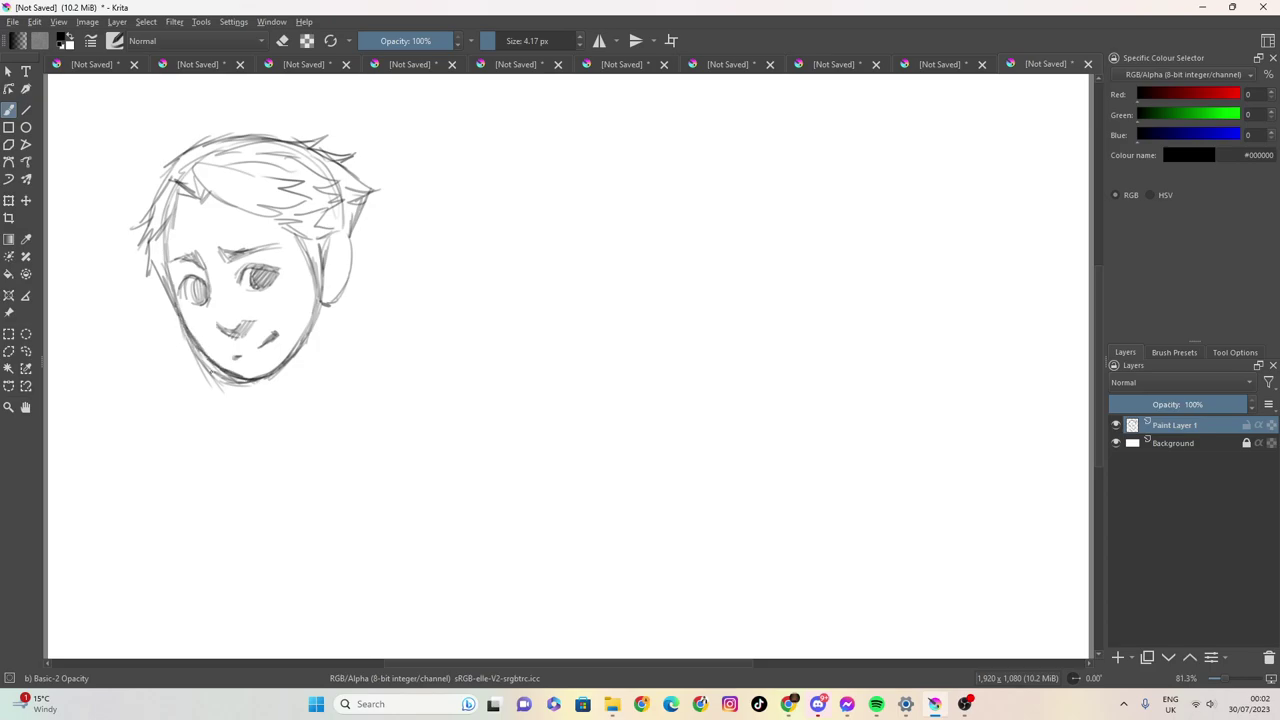
key(e)
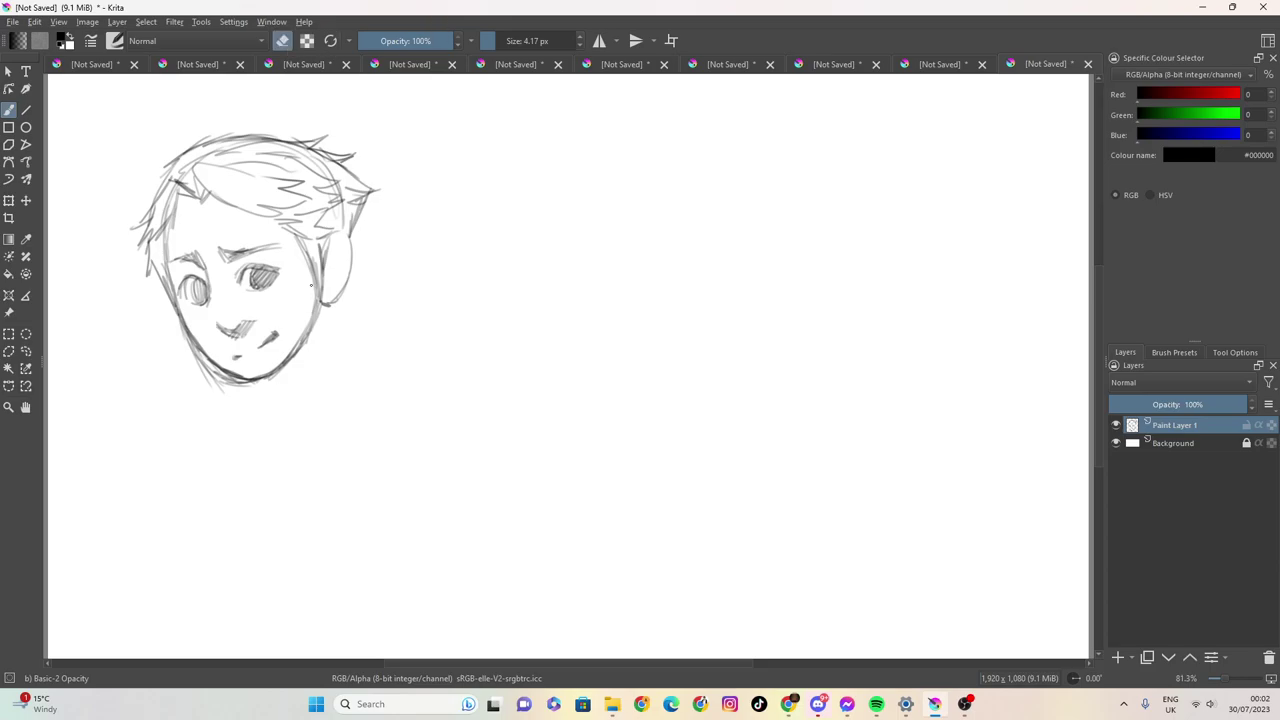
drag(489, 38, 505, 44)
mouse_move(197, 343)
mouse_down()
mouse_move(176, 330)
mouse_move(205, 372)
mouse_move(261, 382)
mouse_move(228, 396)
mouse_move(169, 311)
mouse_up()
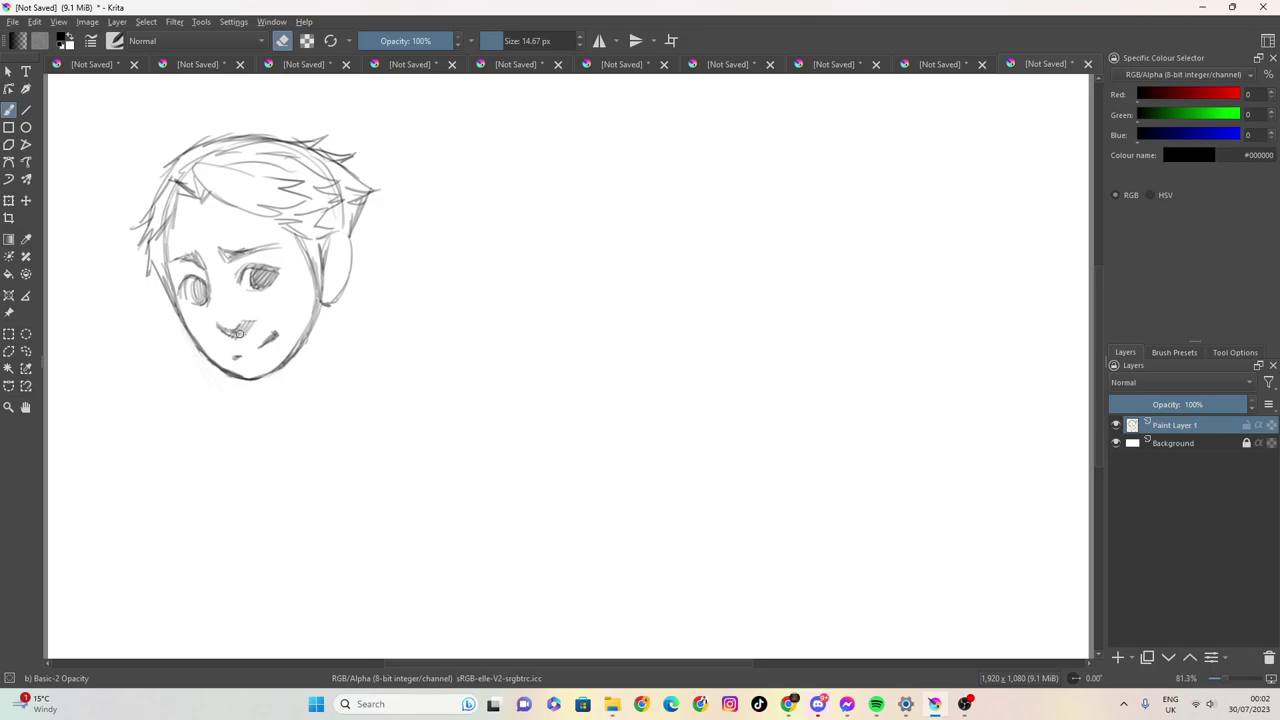
Thicken the chin, near jaw and ear lines with the 4.17 px brush and start the back neck line below the ear.
drag(516, 40, 495, 55)
click(283, 40)
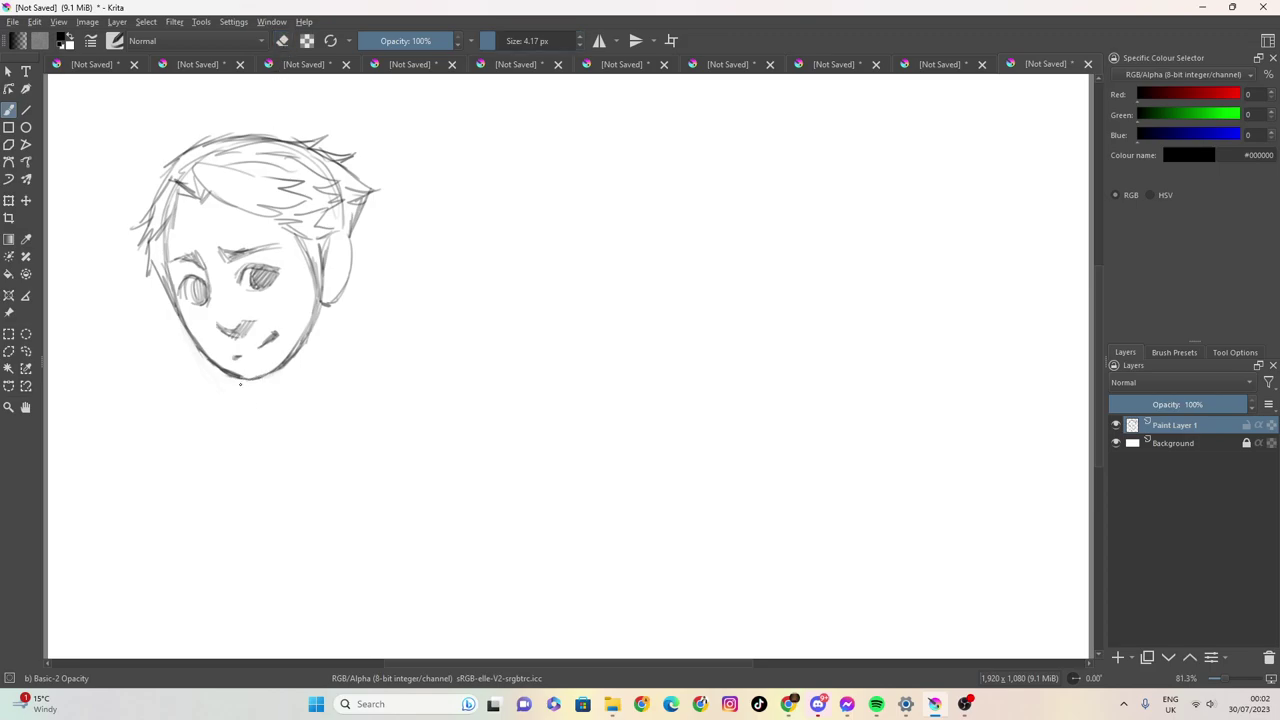
mouse_move(240, 377)
mouse_down()
mouse_move(277, 372)
mouse_move(289, 353)
mouse_up()
mouse_move(316, 298)
mouse_down()
mouse_move(282, 370)
mouse_move(312, 316)
mouse_move(290, 354)
mouse_up()
mouse_move(314, 262)
mouse_down()
mouse_move(304, 334)
mouse_move(314, 312)
mouse_up()
drag(324, 244, 316, 302)
drag(326, 254, 316, 304)
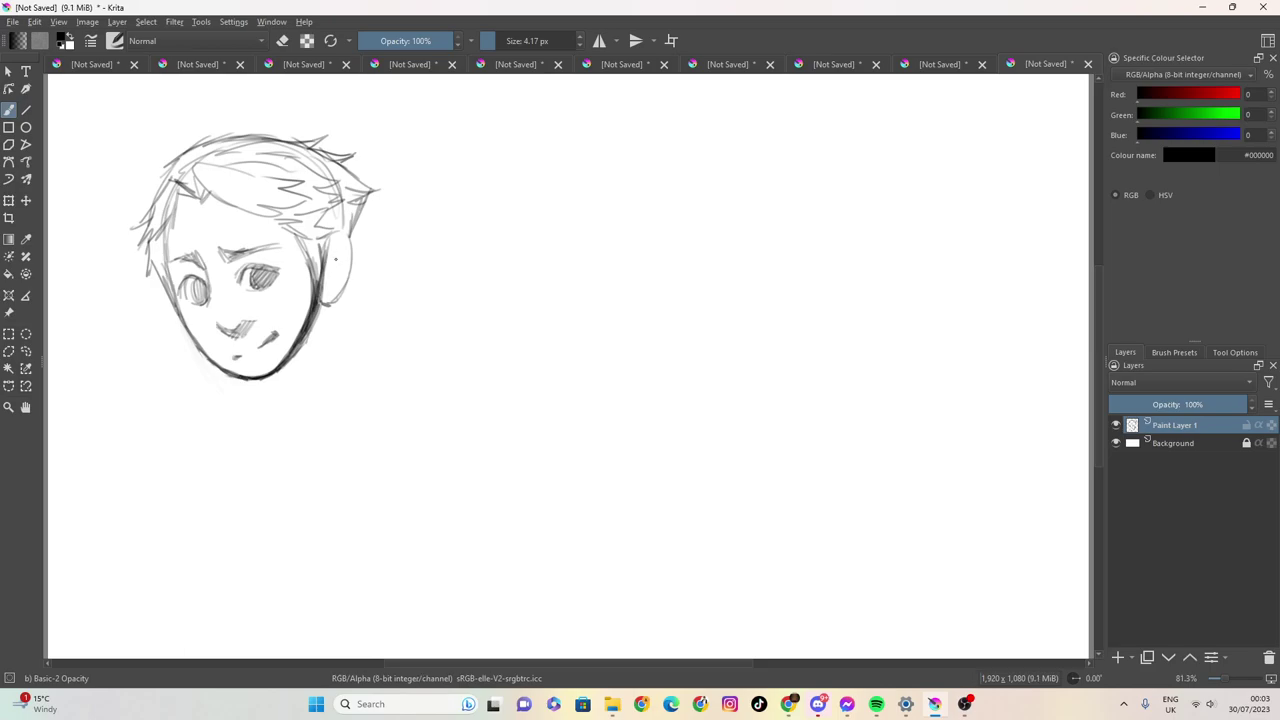
mouse_move(328, 242)
mouse_down()
mouse_move(348, 238)
mouse_move(350, 284)
mouse_move(320, 306)
mouse_move(324, 366)
mouse_up()
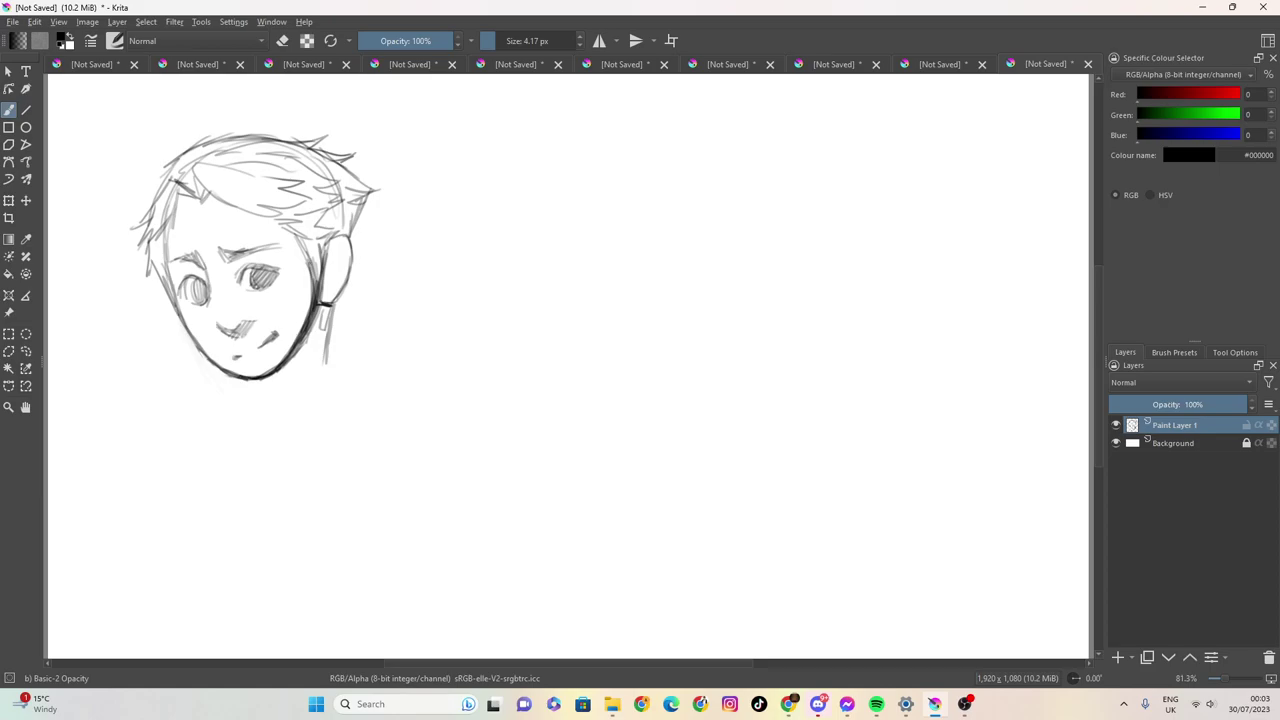
Erase the excess lines between the ear and jaw and beneath the earlobe with a 15.96 px eraser.
click(283, 41)
drag(489, 41, 502, 41)
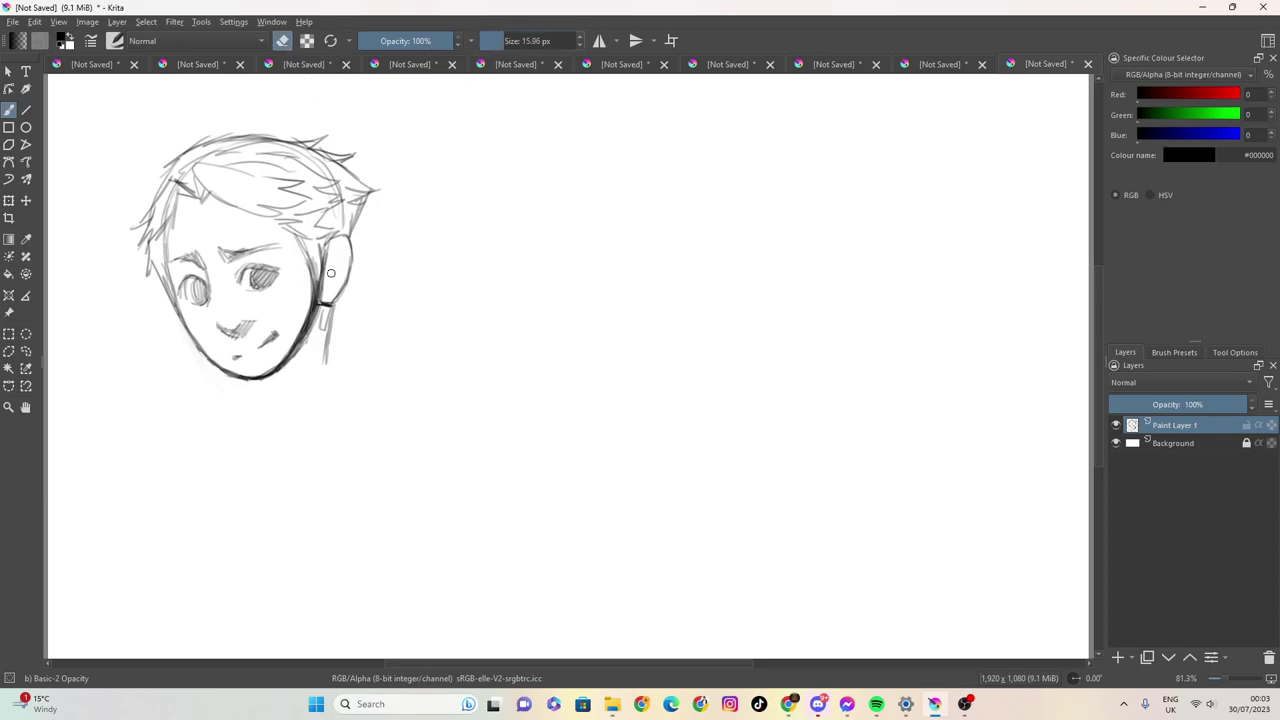
mouse_move(316, 326)
mouse_down()
mouse_move(323, 297)
mouse_move(315, 326)
mouse_up()
drag(324, 250, 325, 273)
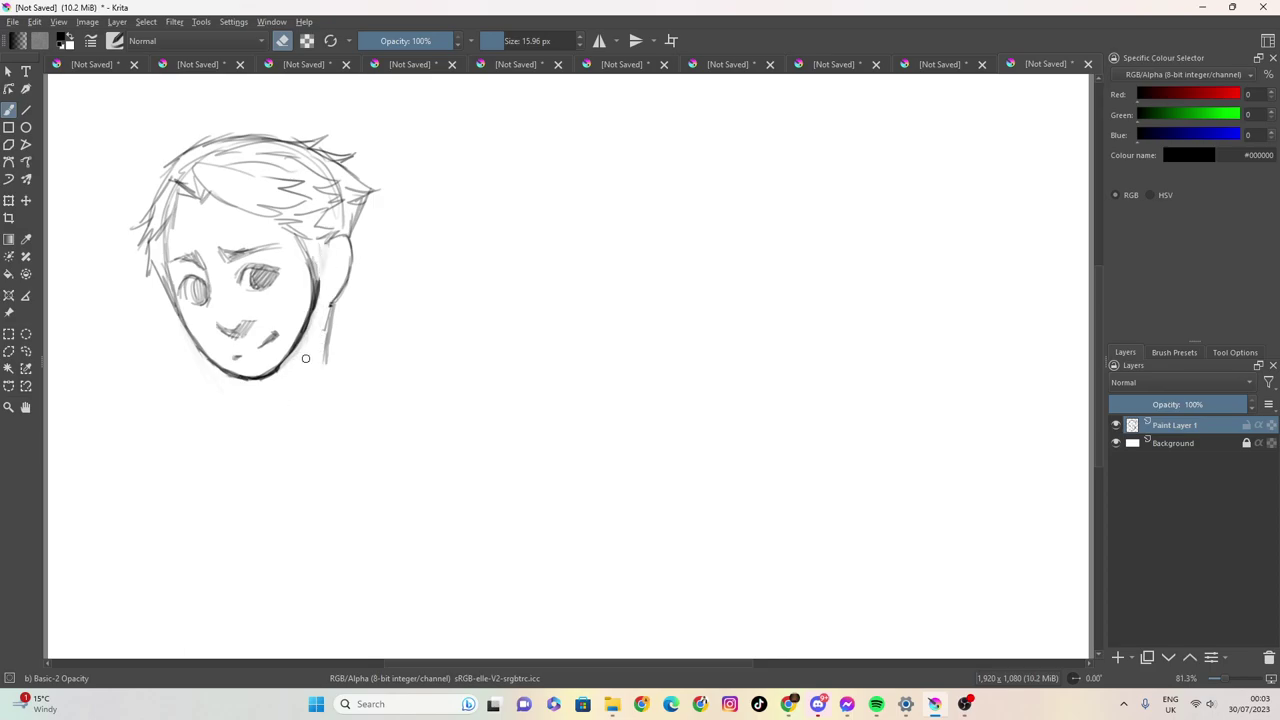
Redraw the earlobe and sketch the neck, collarbones and shading under the chin with the 4.17 px brush.
click(282, 40)
drag(500, 40, 487, 40)
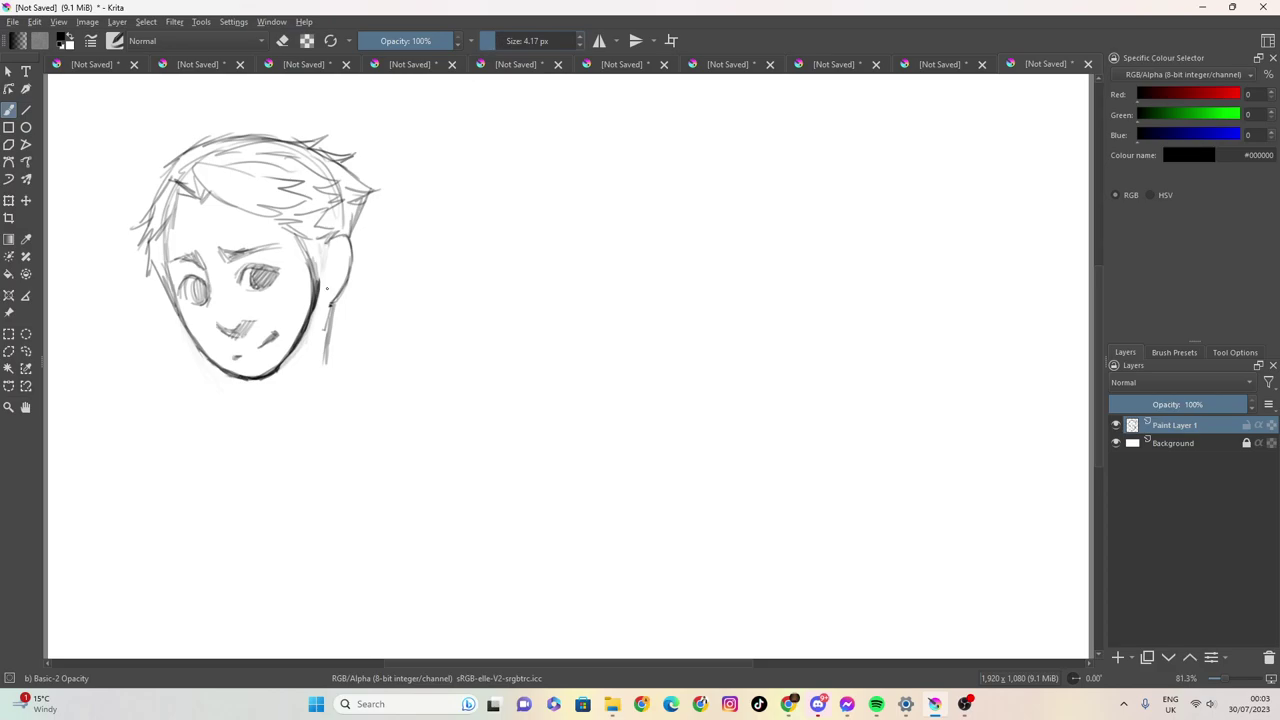
mouse_move(324, 262)
mouse_down()
mouse_move(338, 237)
mouse_move(350, 242)
mouse_up()
drag(245, 380, 260, 428)
mouse_move(308, 332)
mouse_down()
mouse_move(262, 414)
mouse_move(246, 388)
mouse_move(216, 428)
mouse_move(255, 443)
mouse_up()
mouse_move(332, 308)
mouse_down()
mouse_move(325, 390)
mouse_move(360, 410)
mouse_move(330, 440)
mouse_move(280, 456)
mouse_move(294, 458)
mouse_move(272, 448)
mouse_move(326, 430)
mouse_up()
drag(310, 362, 300, 398)
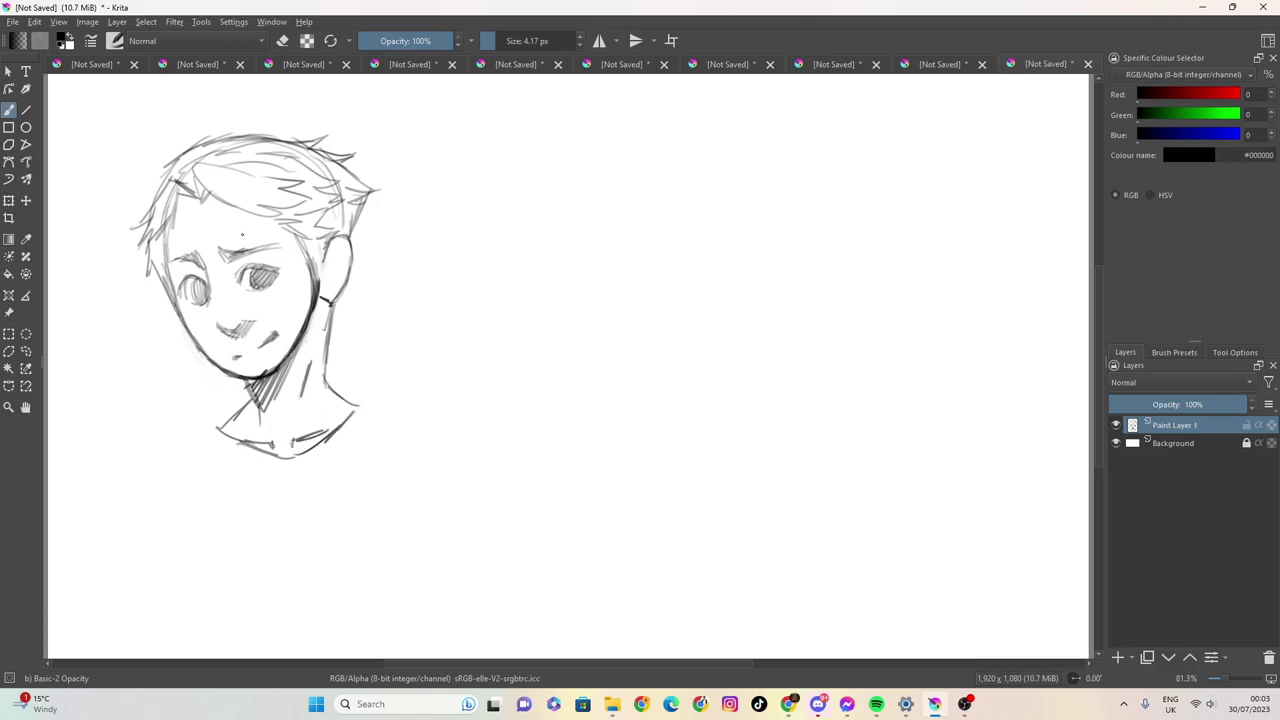
Touch up the near eyebrow, shade the hairline under the fringe, and draw the inner ear details.
drag(222, 254, 272, 247)
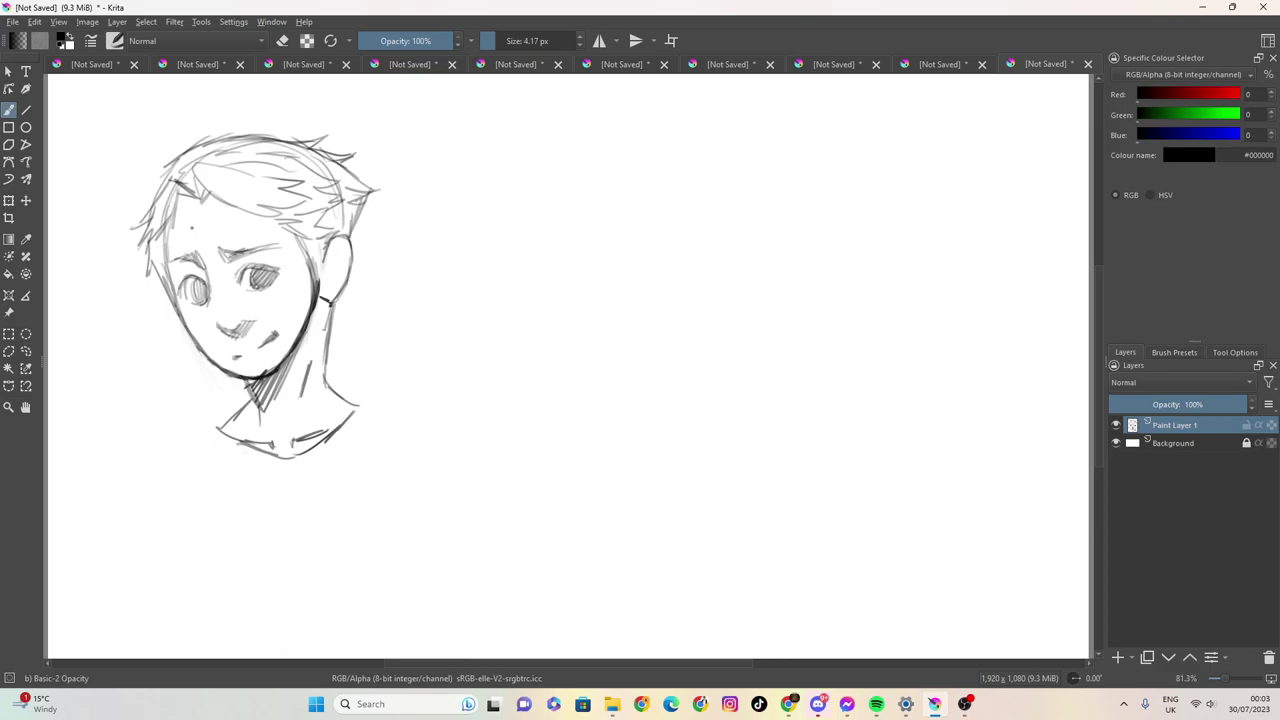
mouse_move(180, 216)
mouse_down()
mouse_move(204, 209)
mouse_move(166, 226)
mouse_move(176, 206)
mouse_move(208, 212)
mouse_up()
mouse_move(320, 244)
mouse_down()
mouse_move(322, 286)
mouse_move(332, 255)
mouse_move(334, 279)
mouse_move(340, 265)
mouse_up()
drag(346, 257, 342, 267)
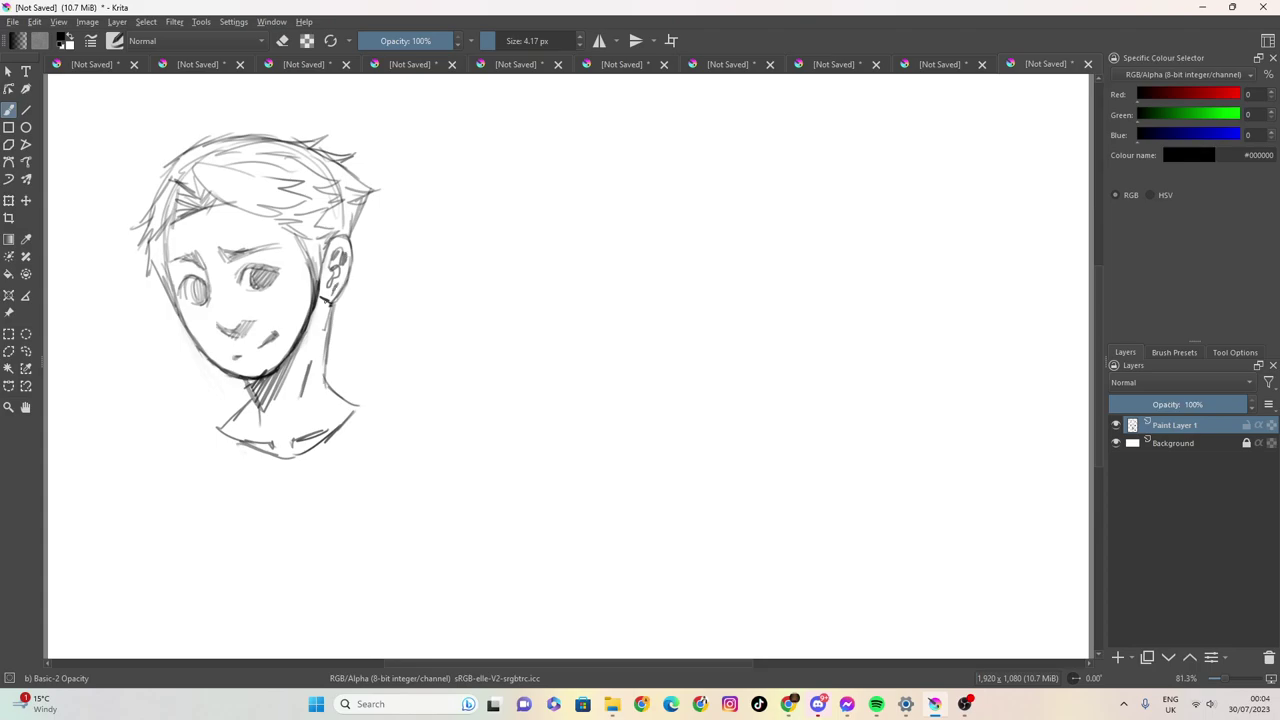
Strengthen the earlobe, nape and sideburn lines, adding small hair strokes beneath the ear and beside the far cheek.
drag(340, 293, 330, 321)
drag(324, 305, 321, 319)
drag(321, 265, 319, 295)
mouse_move(170, 290)
mouse_down()
mouse_move(167, 318)
mouse_move(187, 337)
mouse_up()
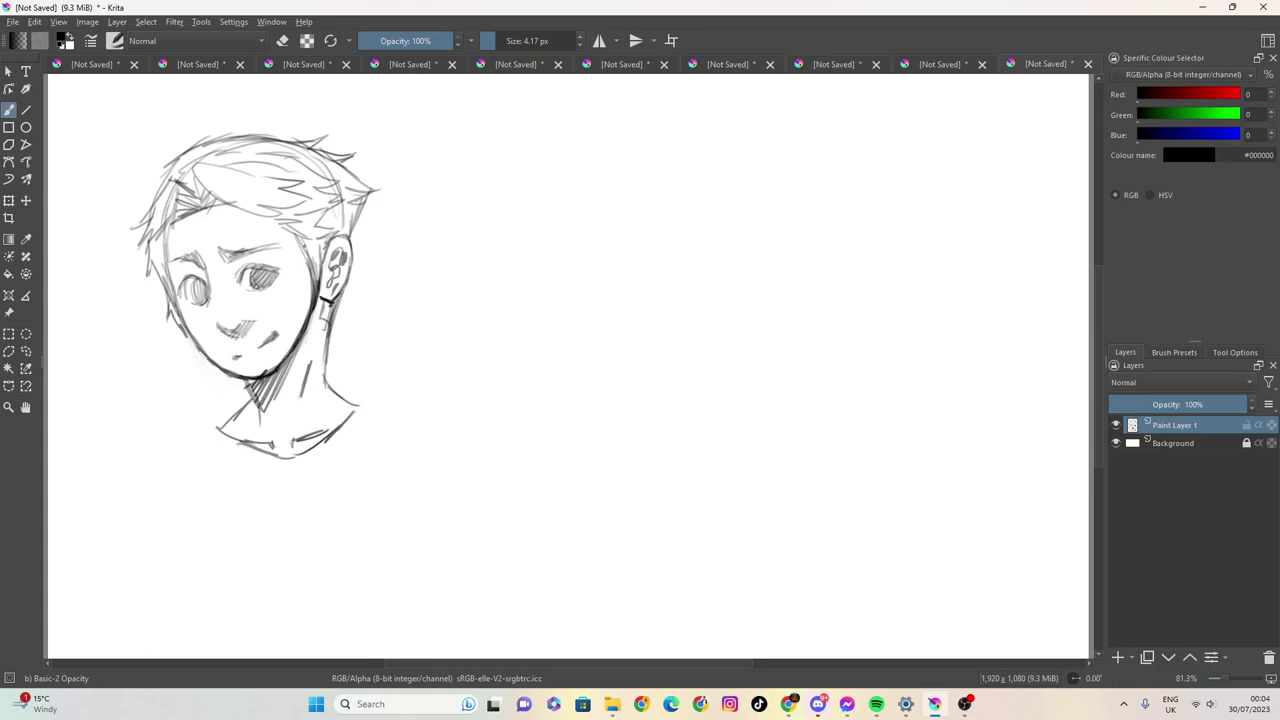
drag(300, 243, 310, 283)
drag(308, 264, 314, 285)
Close the head drawing, saving it as a Krita document named "dude bruh" in the "animation yhand drawn in krita" folder.
click(1088, 64)
click(592, 371)
text(dude head)
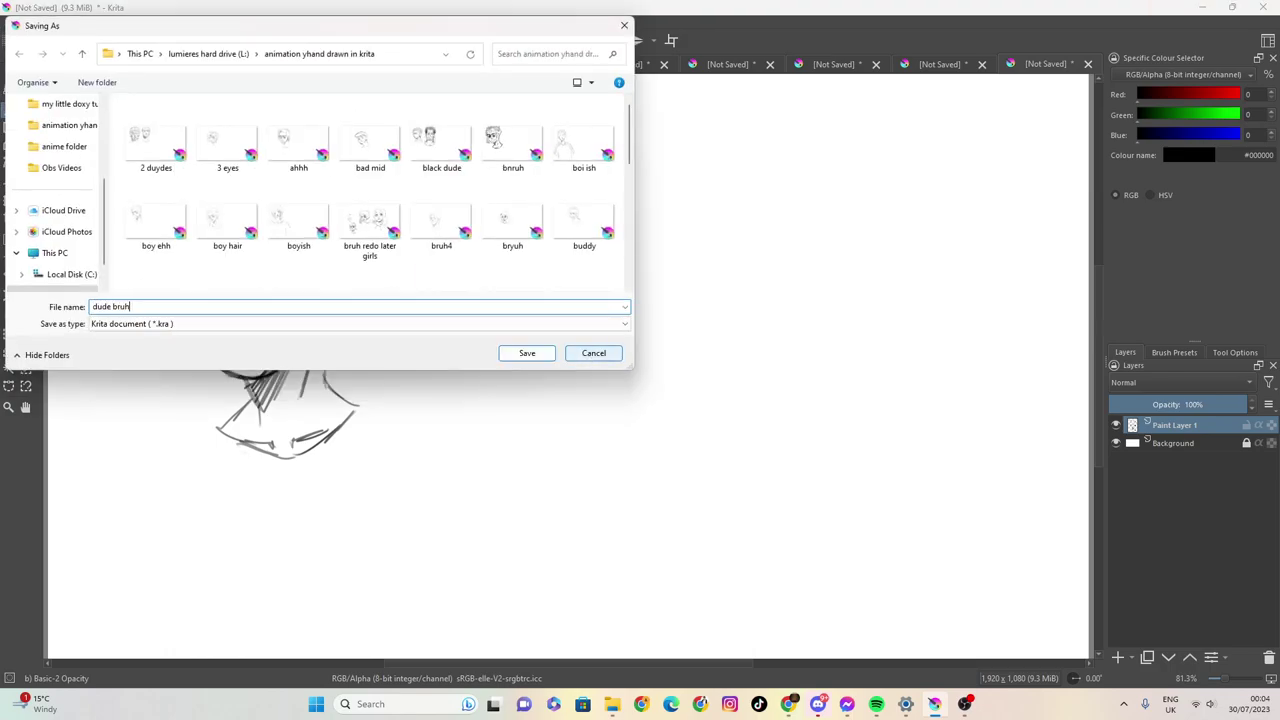
key(Return)
Close the document containing the handwritten muscle list without saving its changes.
click(145, 64)
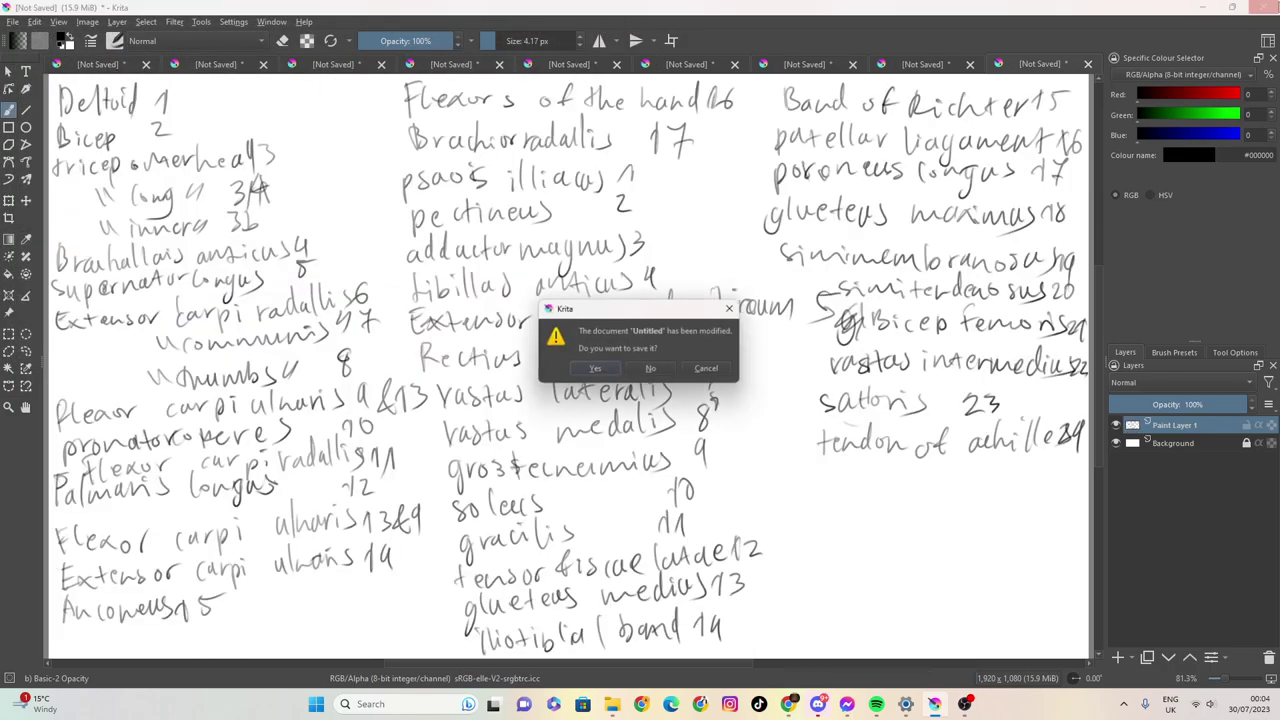
click(662, 370)
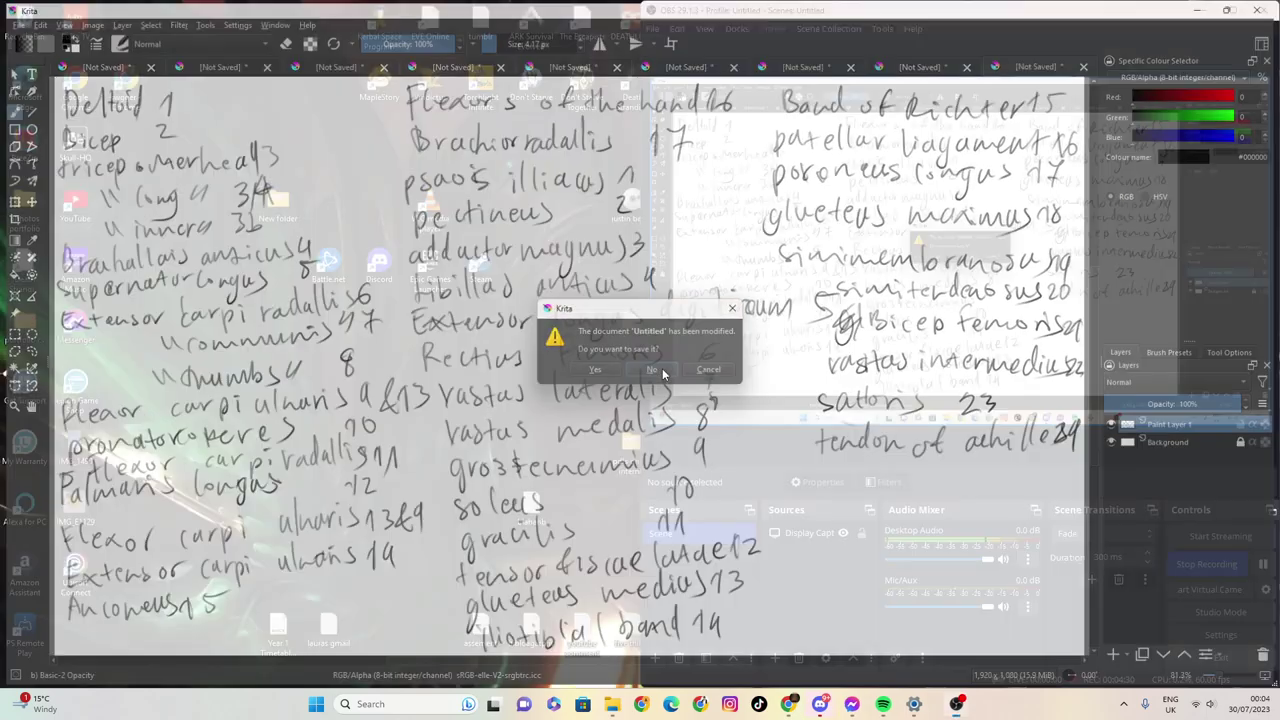